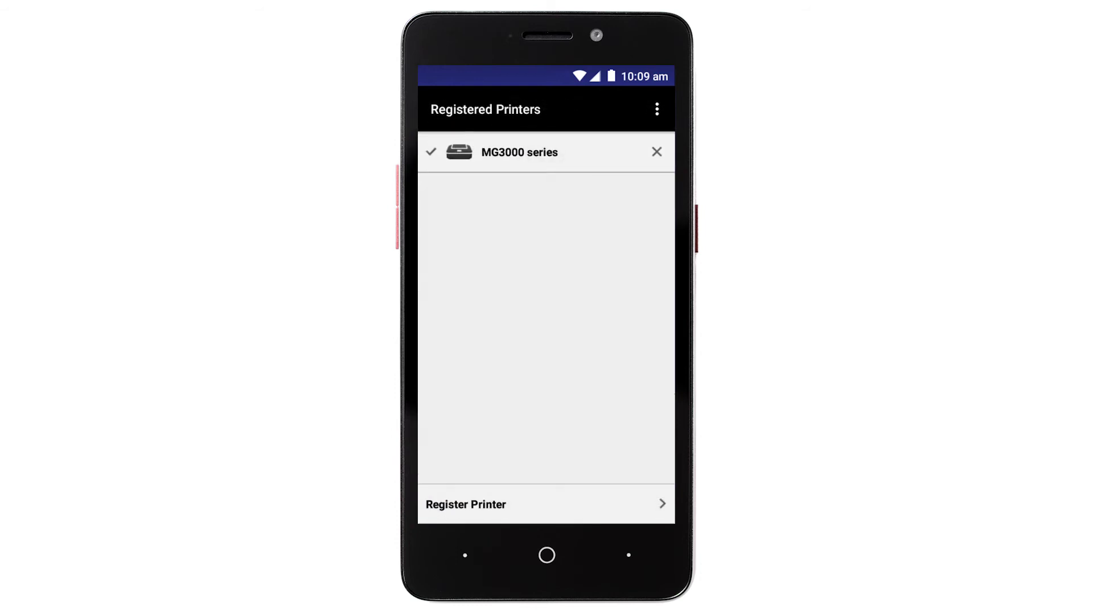
# Delete the MG3000 series printer from the Registered Printers list
pyautogui.click(657, 152)
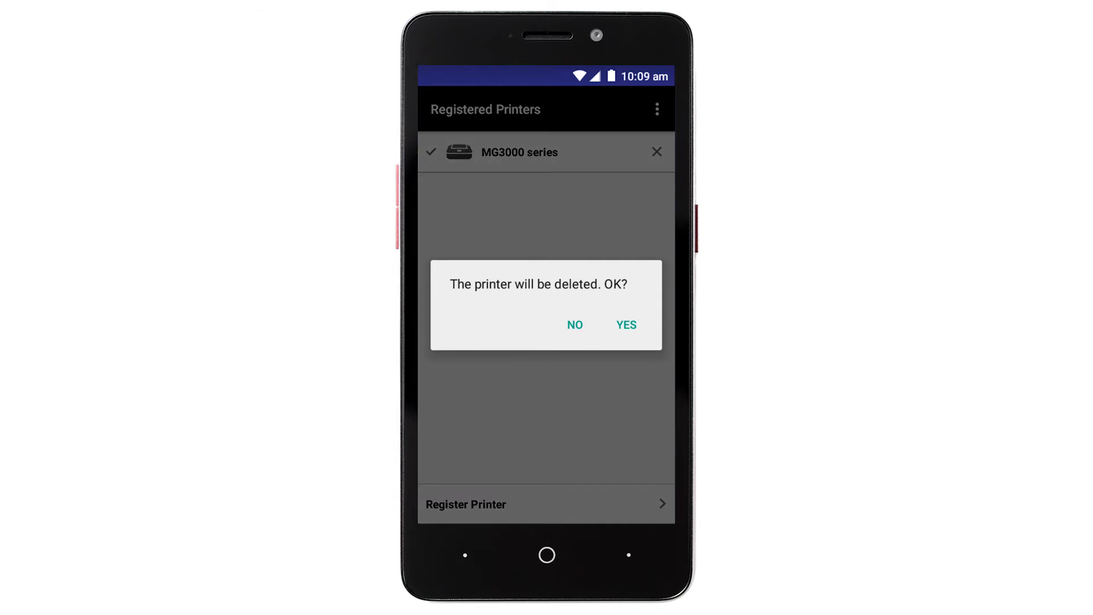
pyautogui.click(626, 324)
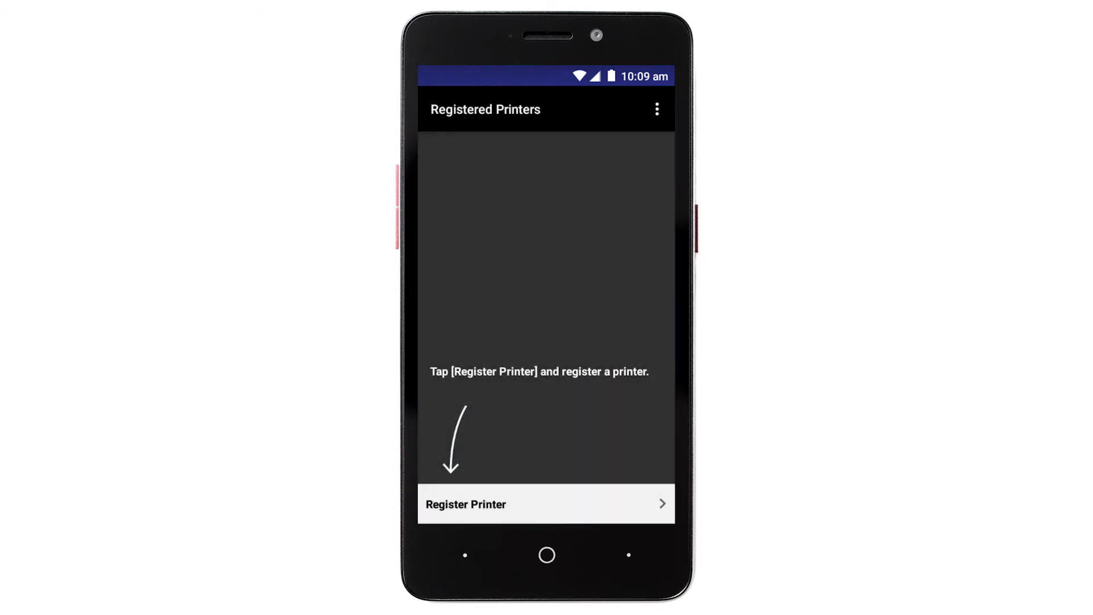
pyautogui.click(468, 505)
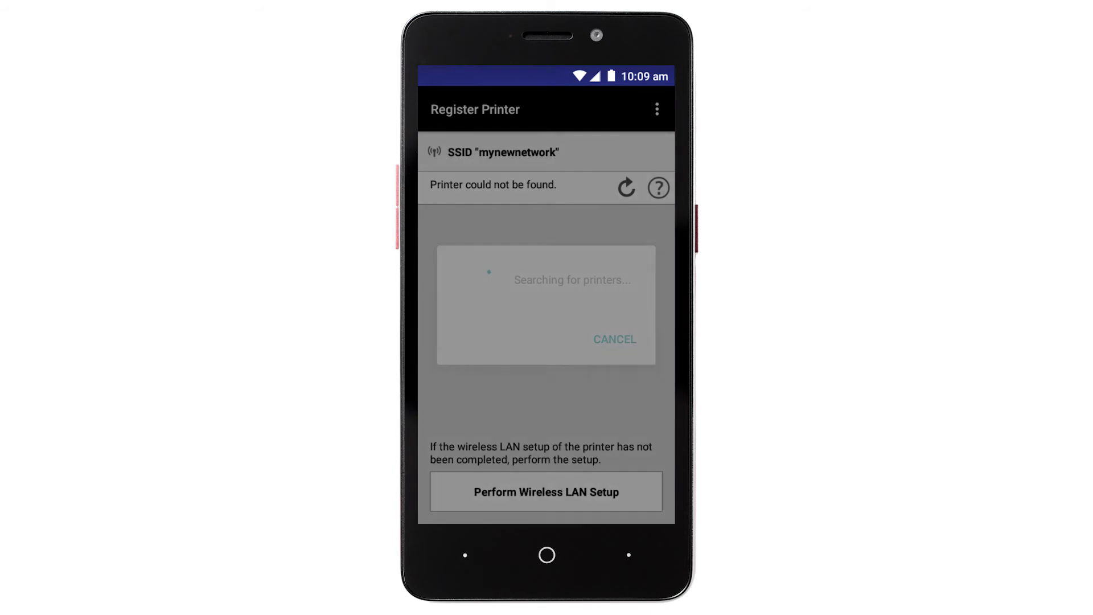
# Begin wireless LAN setup using Auto Select Conn. Method and agree to connect via mynewnetwork
pyautogui.click(546, 492)
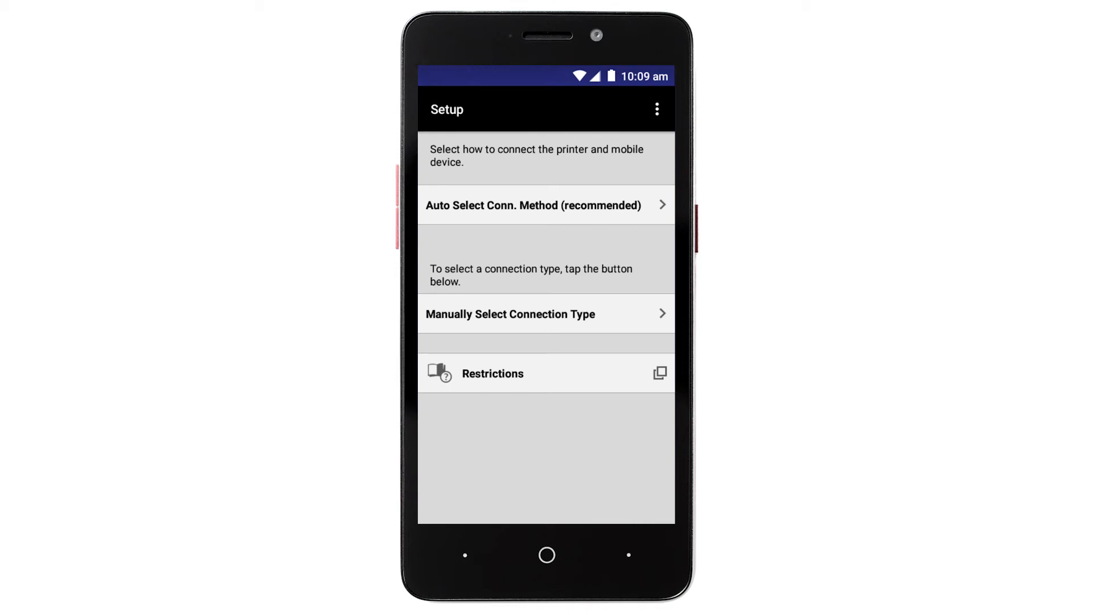
pyautogui.click(543, 205)
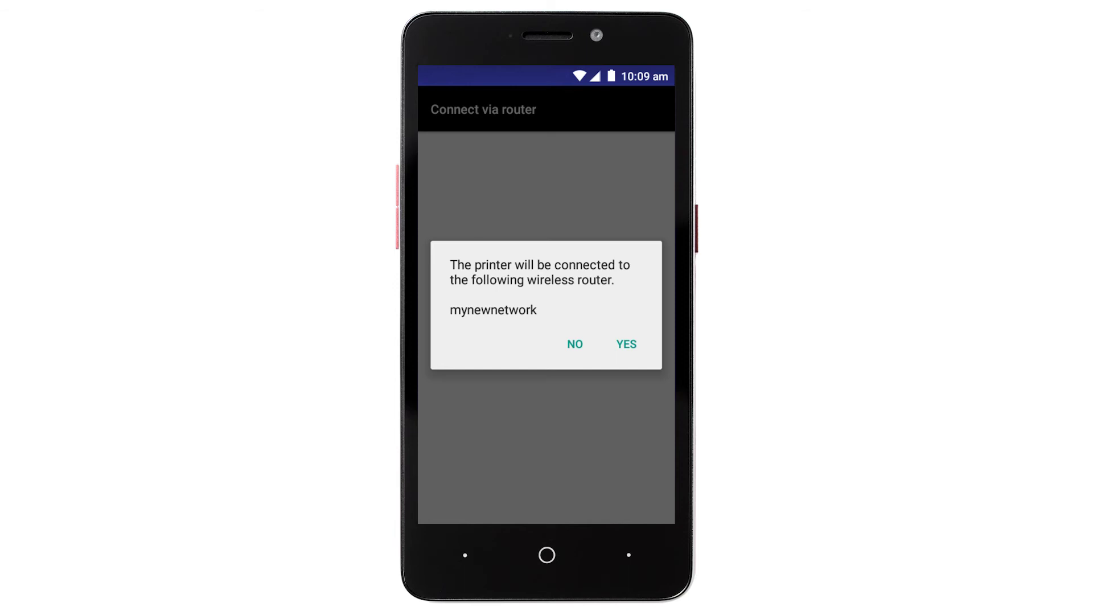
pyautogui.click(626, 343)
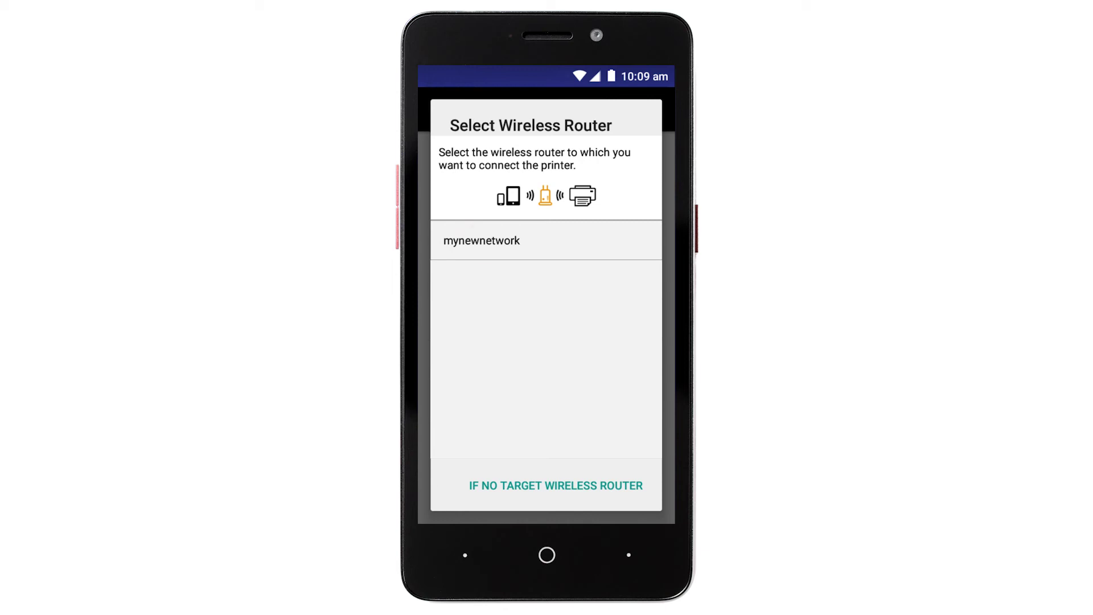
# Choose mynewnetwork as the printer's wireless router and submit its password
pyautogui.click(485, 242)
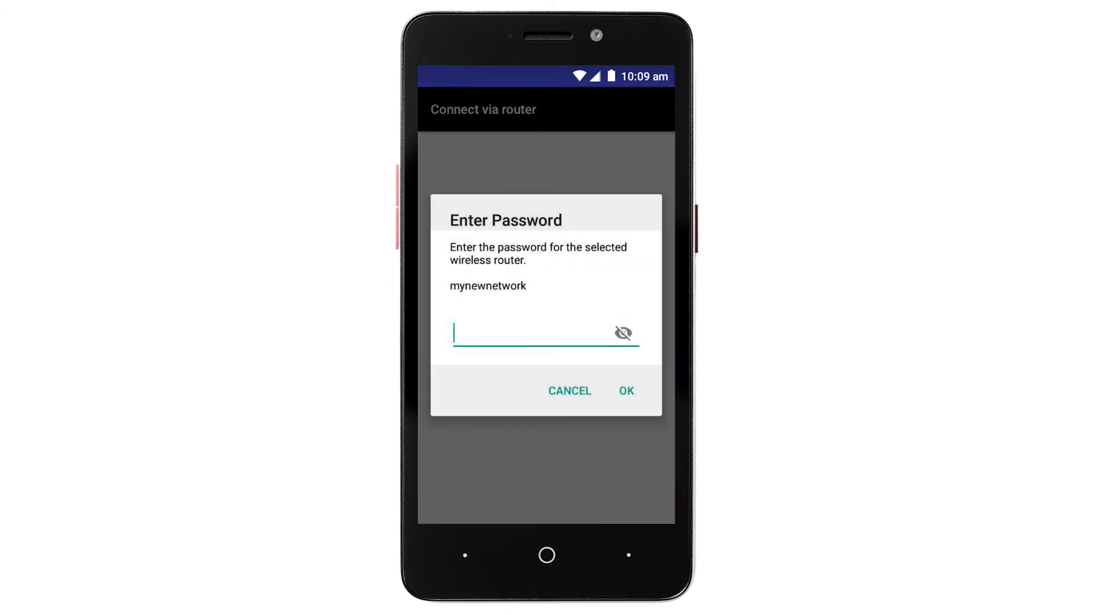
pyautogui.click(437, 464)
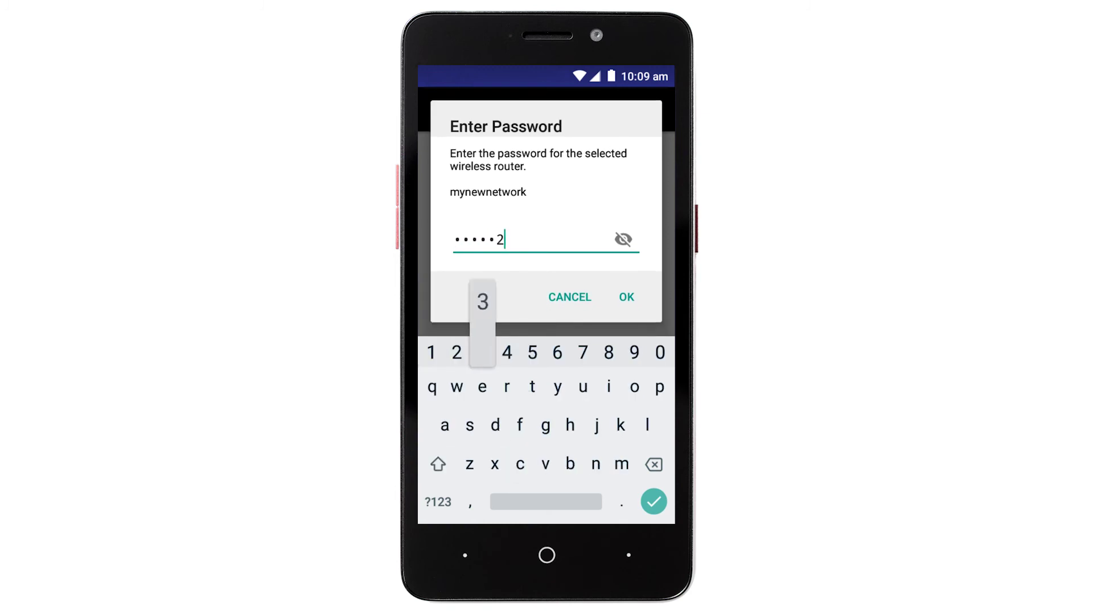
pyautogui.click(626, 297)
pyautogui.write('#')
pyautogui.click(625, 296)
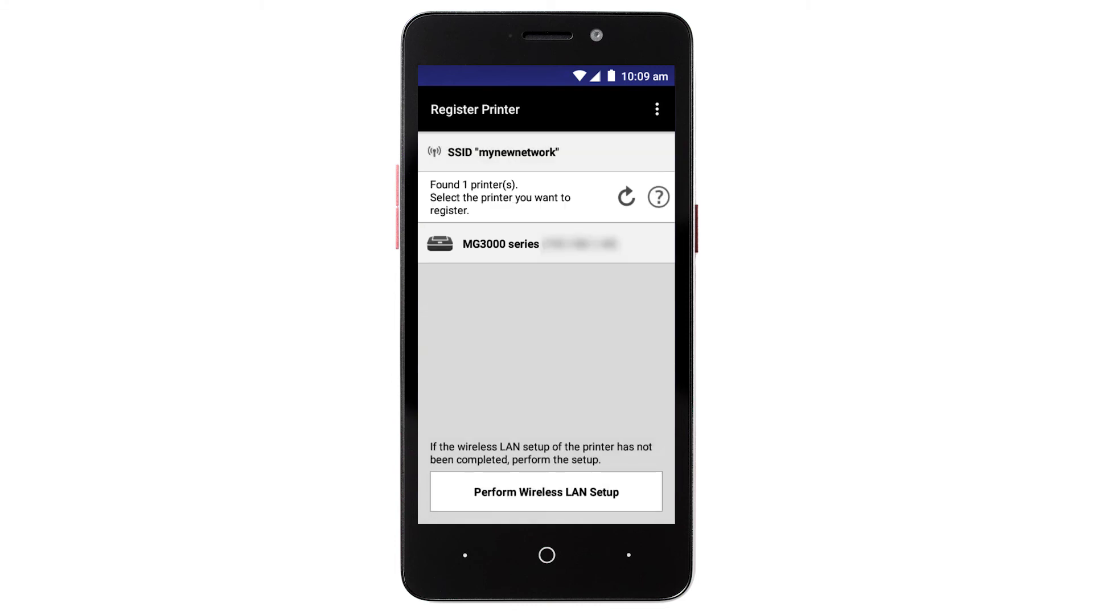
# Pick the found MG3000 series printer from the Register Printer list
pyautogui.click(503, 244)
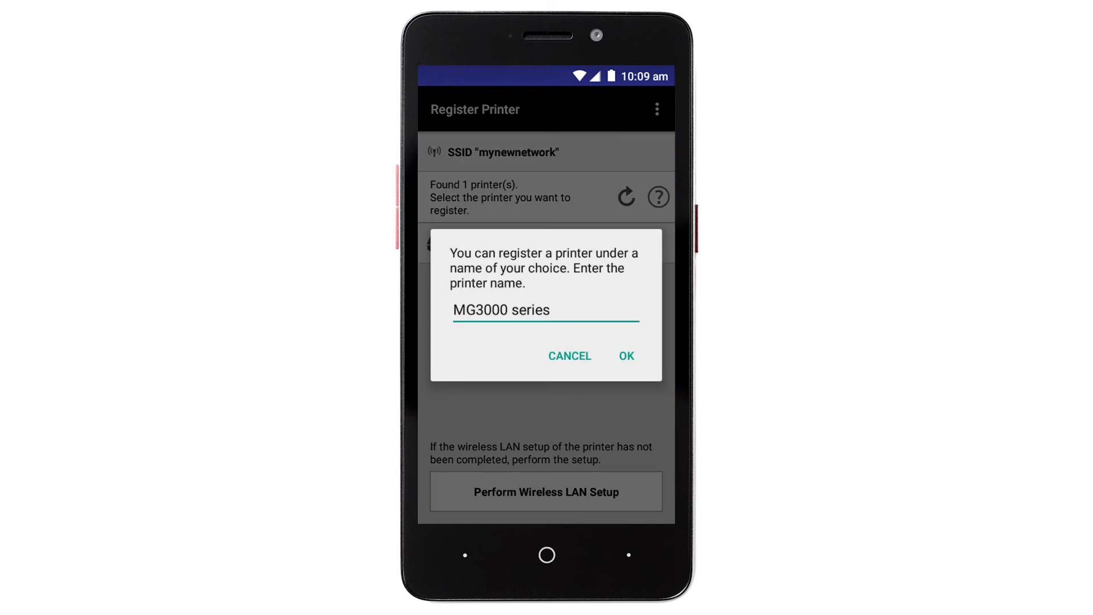
# Keep the default name 'MG3000 series' and open its home screen
pyautogui.click(627, 355)
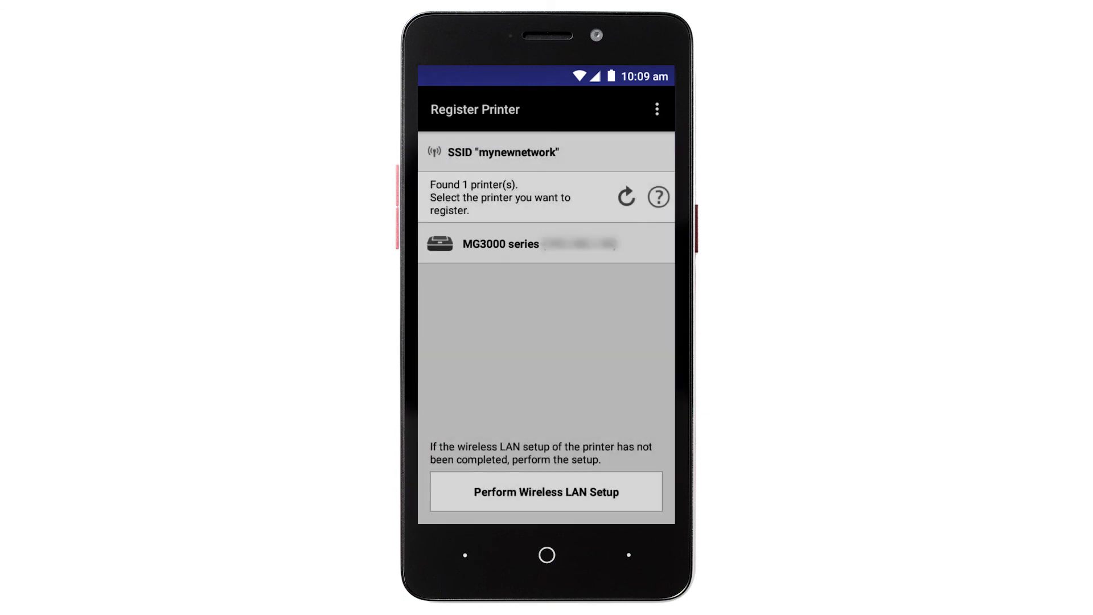
pyautogui.click(530, 244)
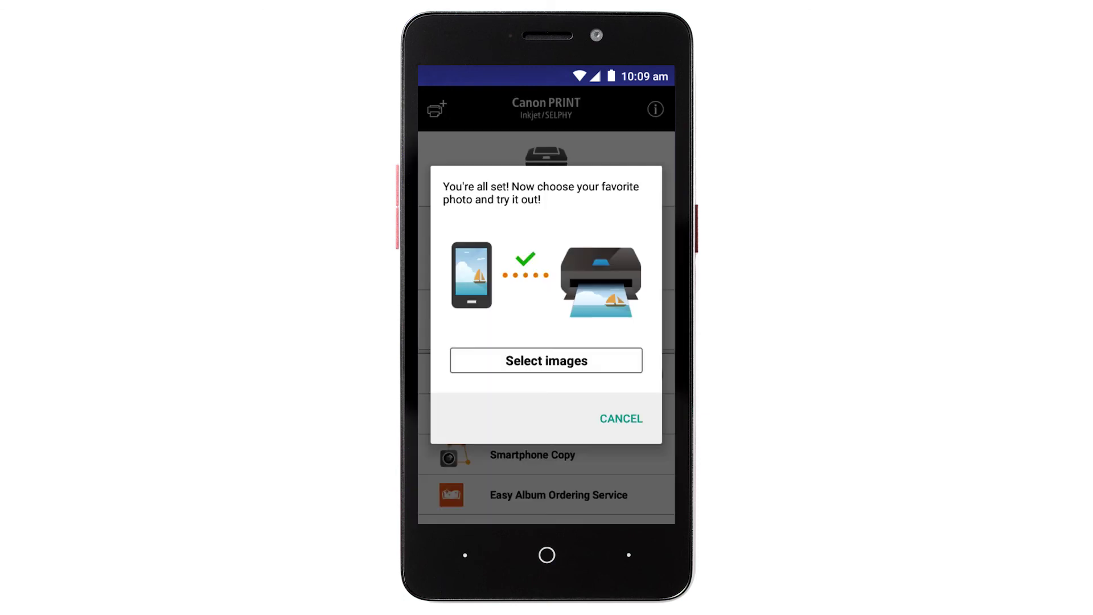